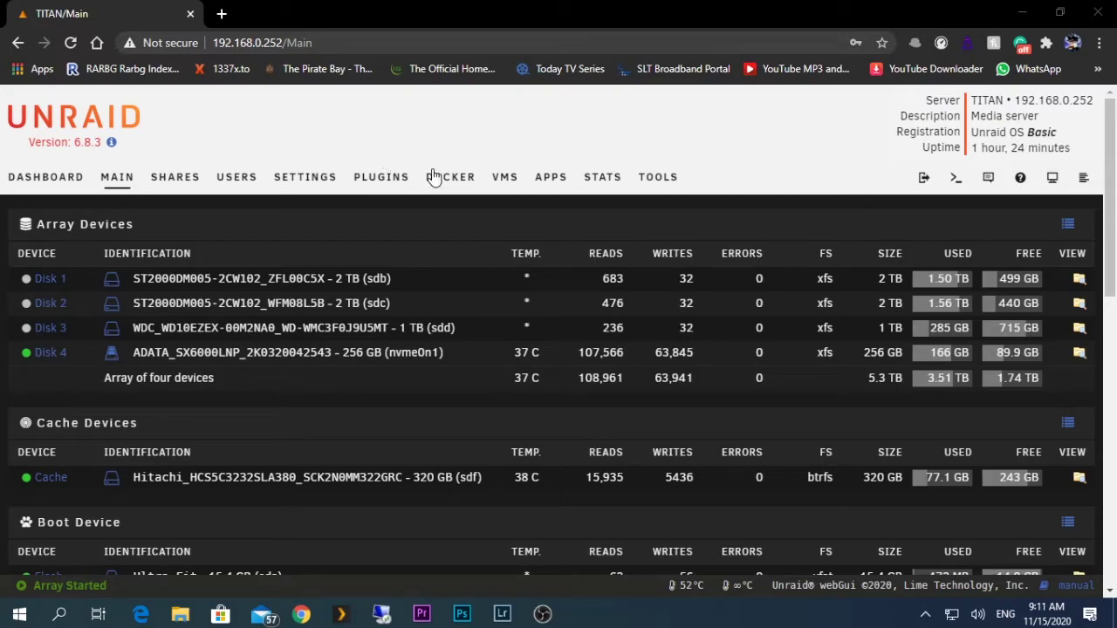
# Step: Search Community Applications for duckdns
pyautogui.click(546, 193)
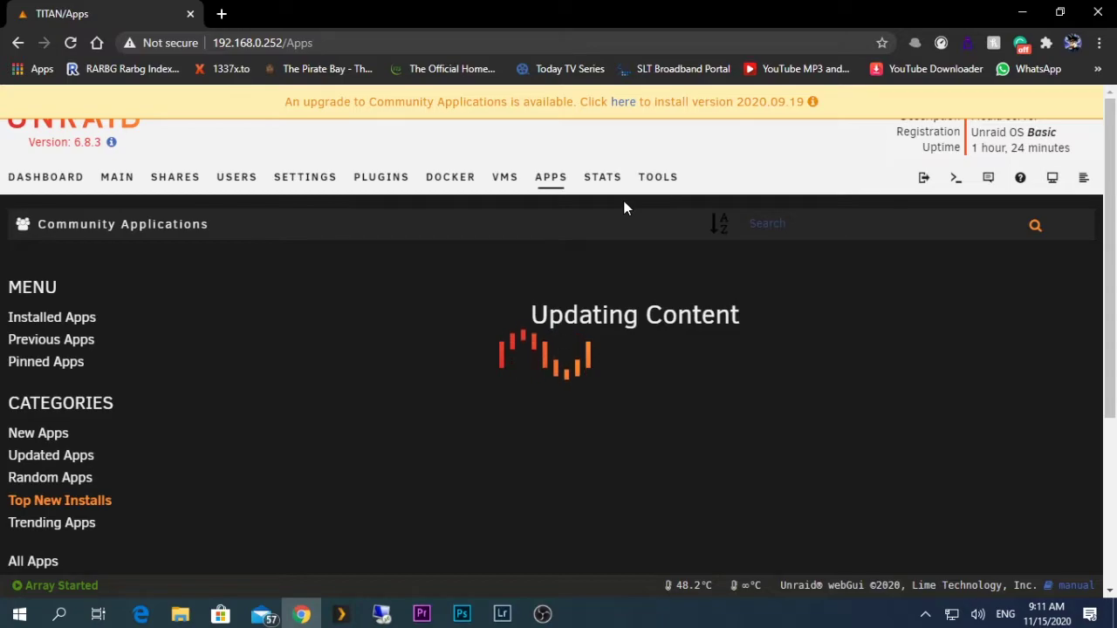
pyautogui.click(779, 227)
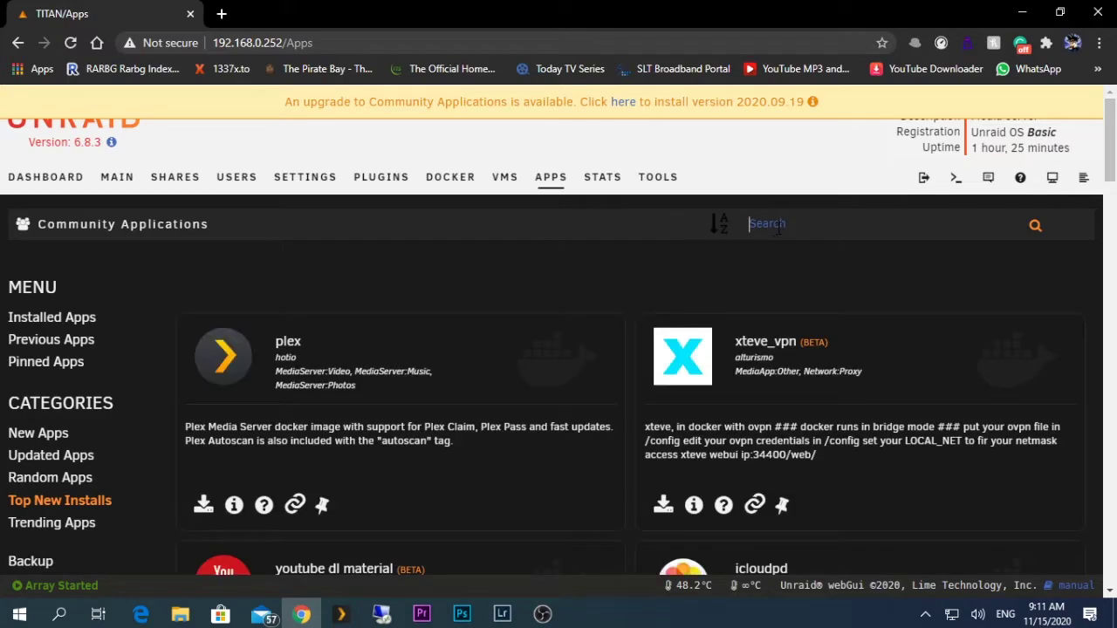
pyautogui.write('duck')
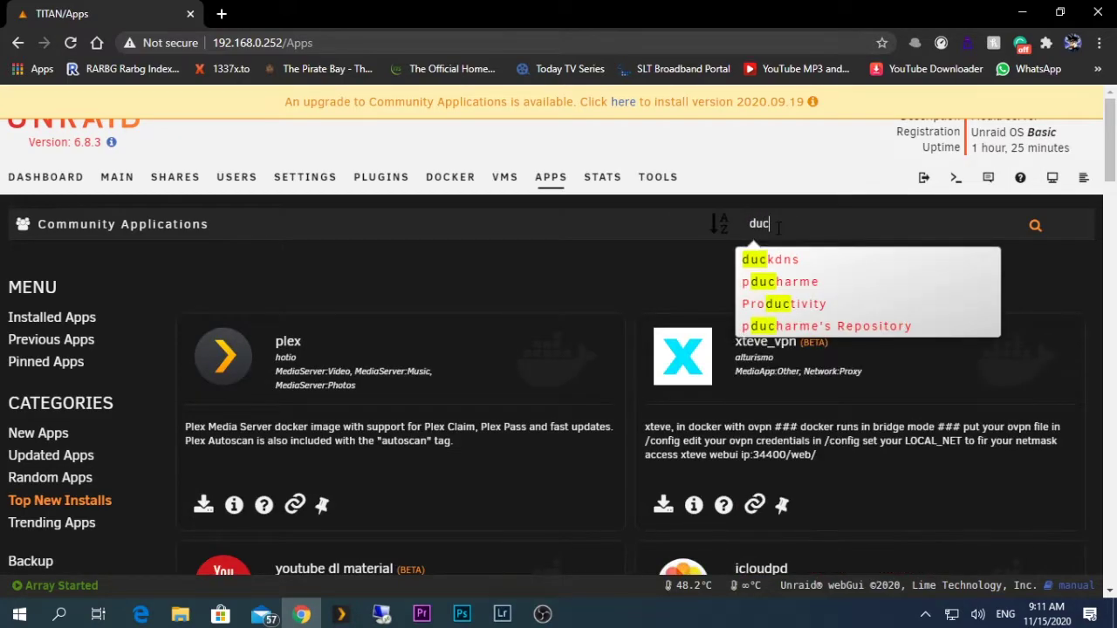
pyautogui.click(824, 261)
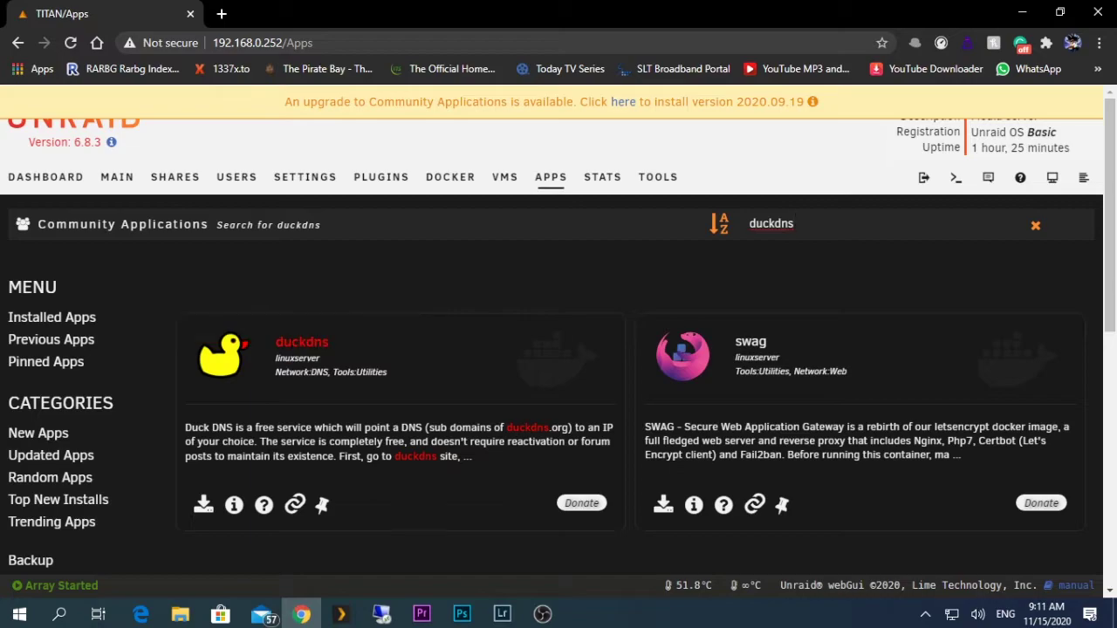
# Step: Start installing the linuxserver duckdns app and review its container template settings
pyautogui.click(206, 510)
pyautogui.scroll(-3, 471, 349)
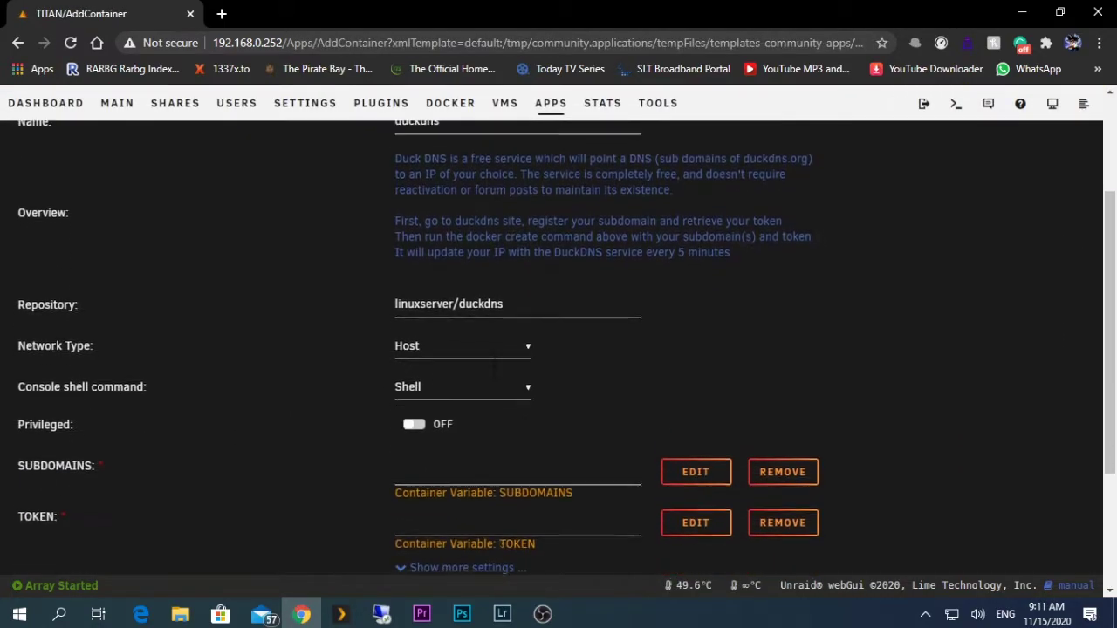
pyautogui.scroll(2, 471, 349)
pyautogui.scroll(-2, 469, 338)
pyautogui.scroll(-1, 469, 338)
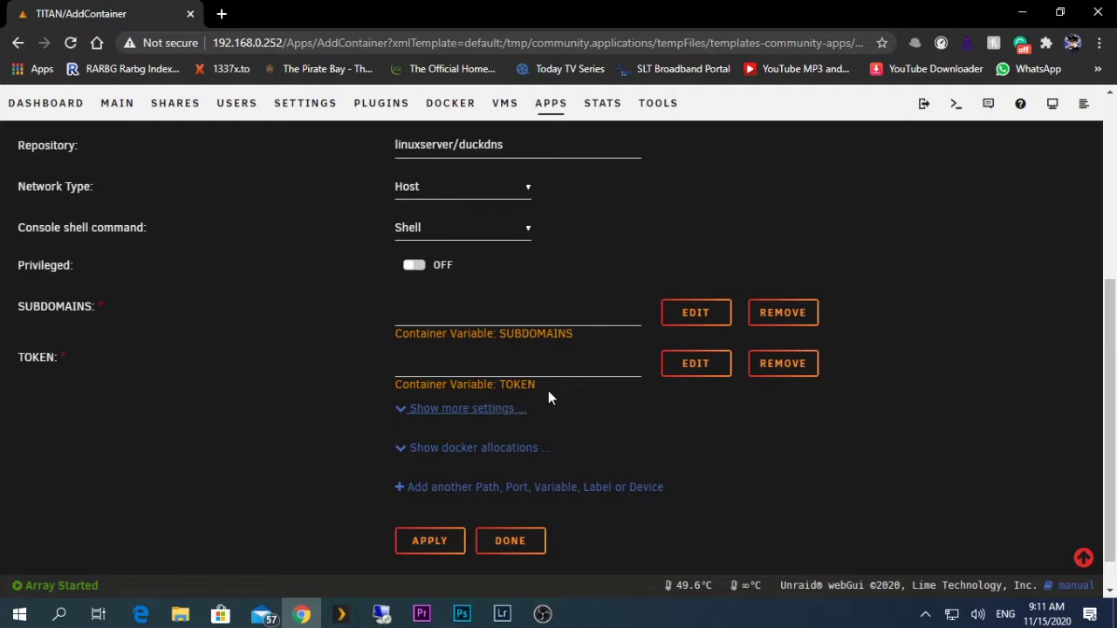
pyautogui.scroll(3, 423, 353)
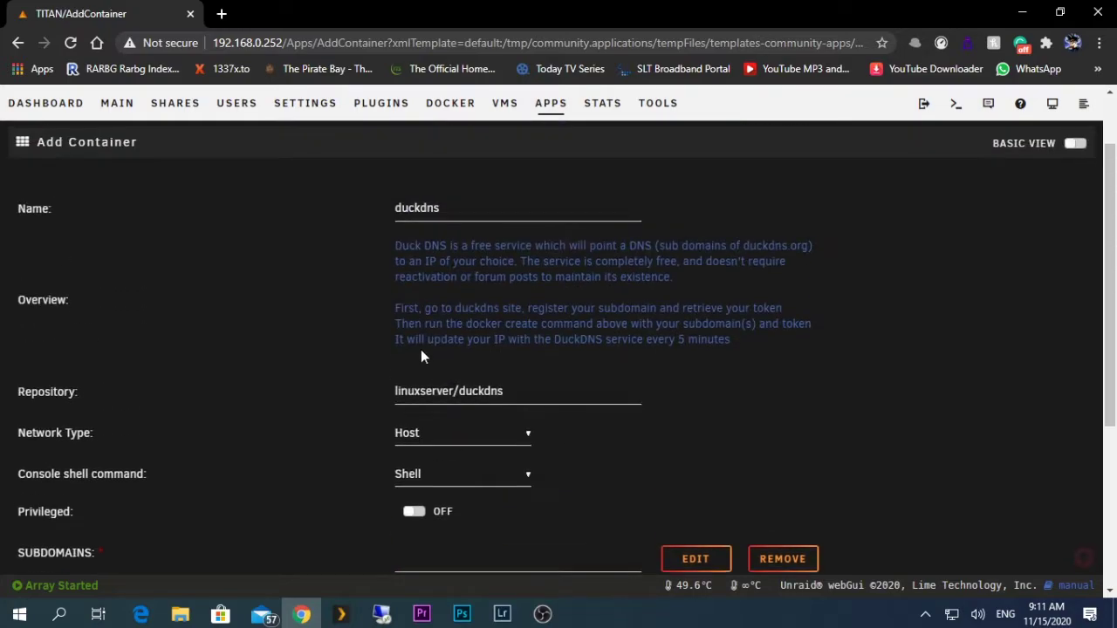
# Step: Search the web for duckdns in a new browser tab and sign in to the Duck DNS site with the Google account
pyautogui.click(222, 14)
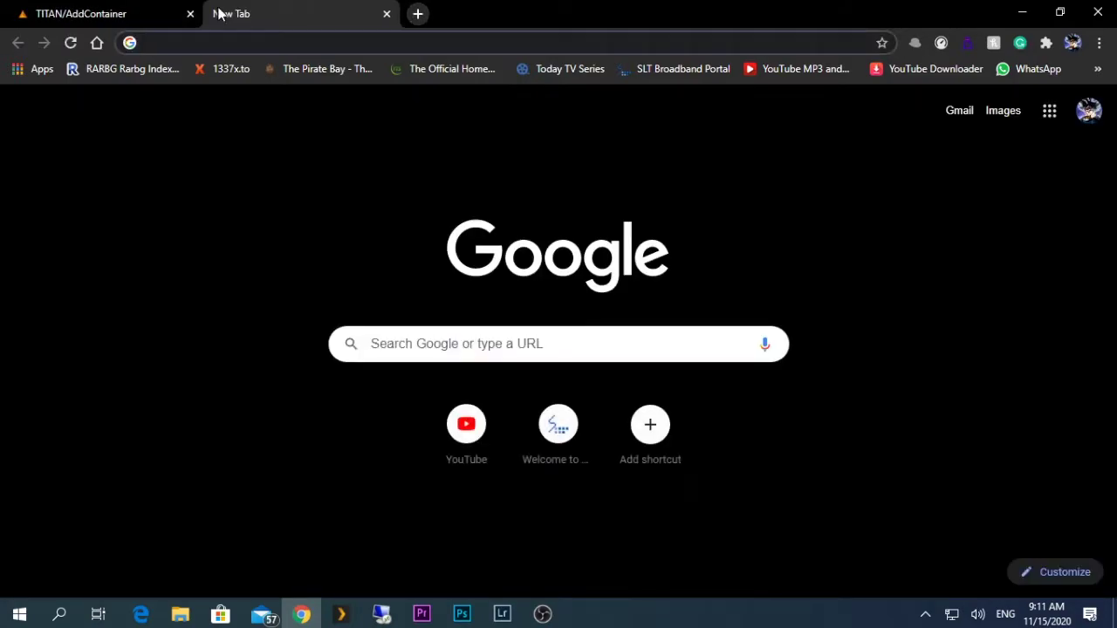
pyautogui.write('du')
pyautogui.press('Return')
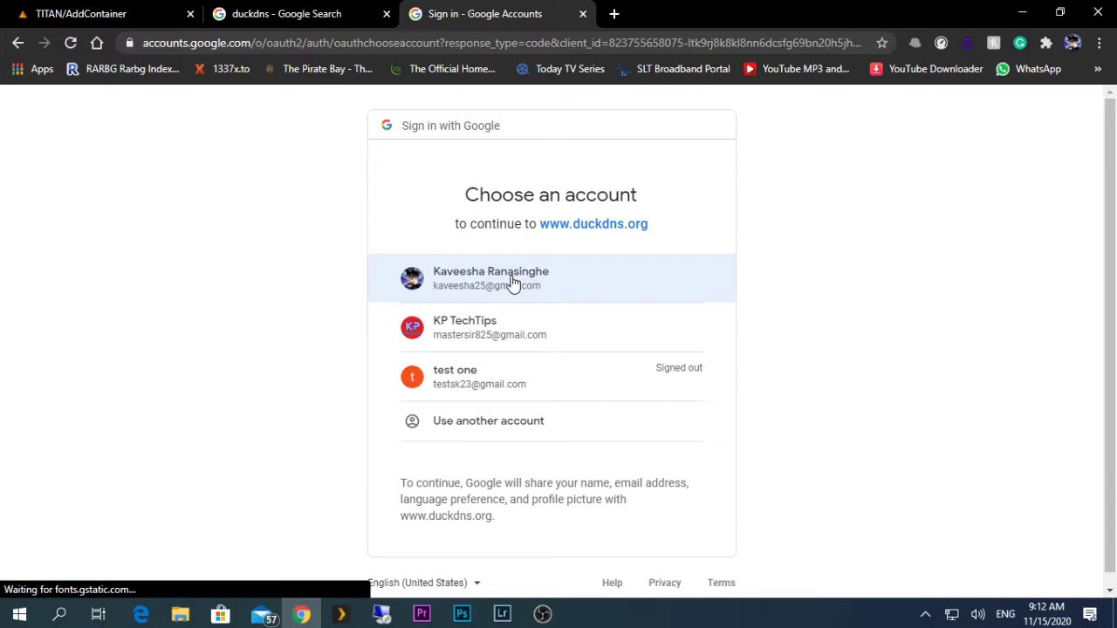
pyautogui.click(475, 291)
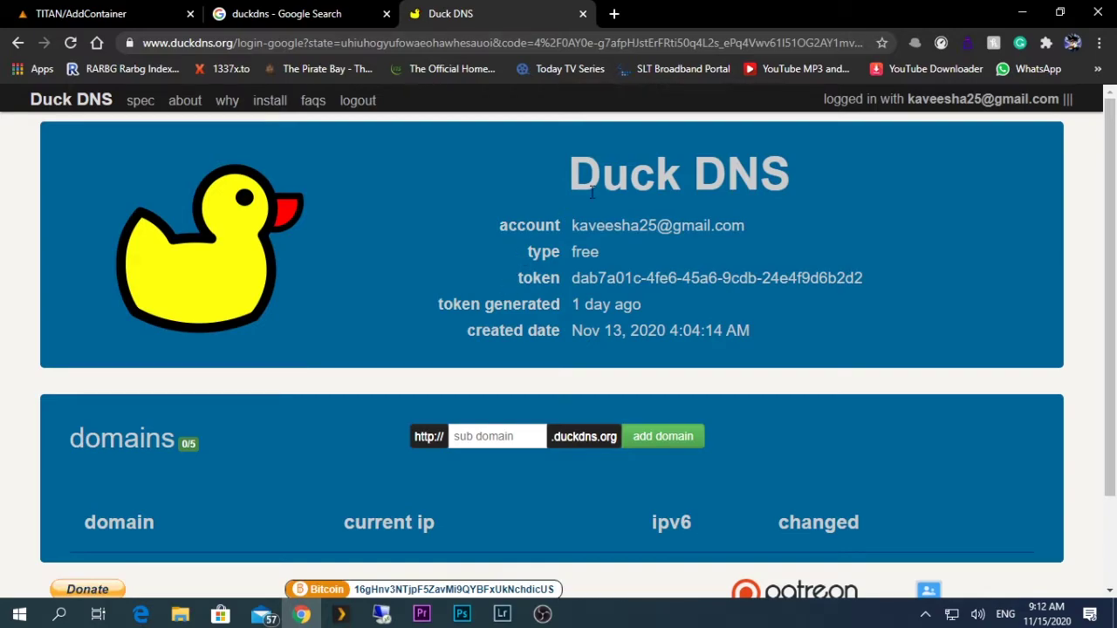
pyautogui.moveTo(569, 227); pyautogui.dragTo(671, 229)
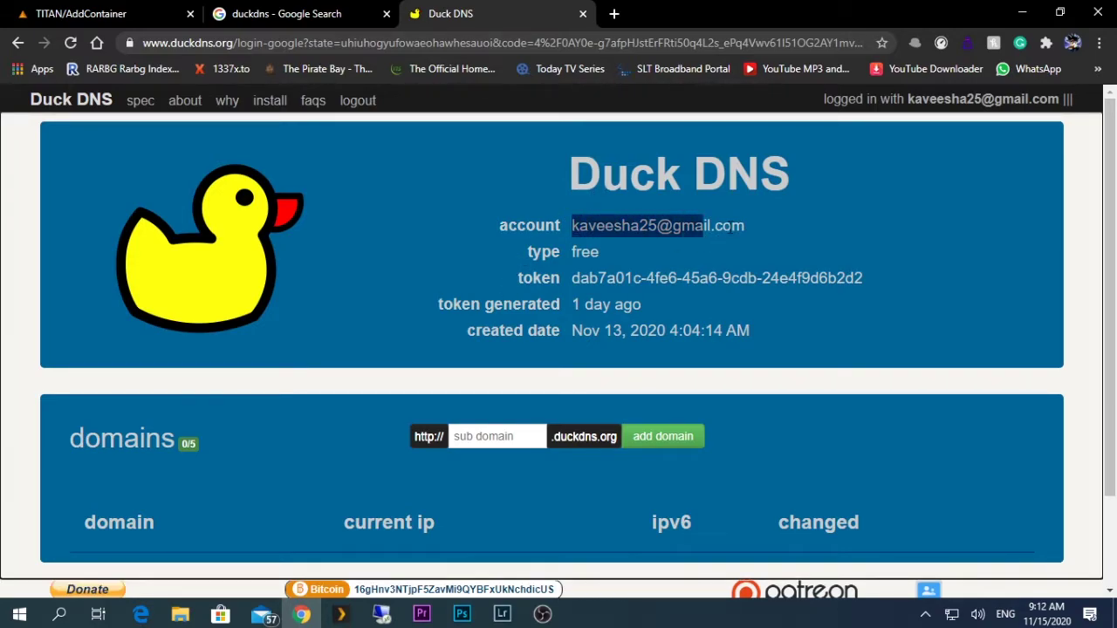
pyautogui.click(751, 227)
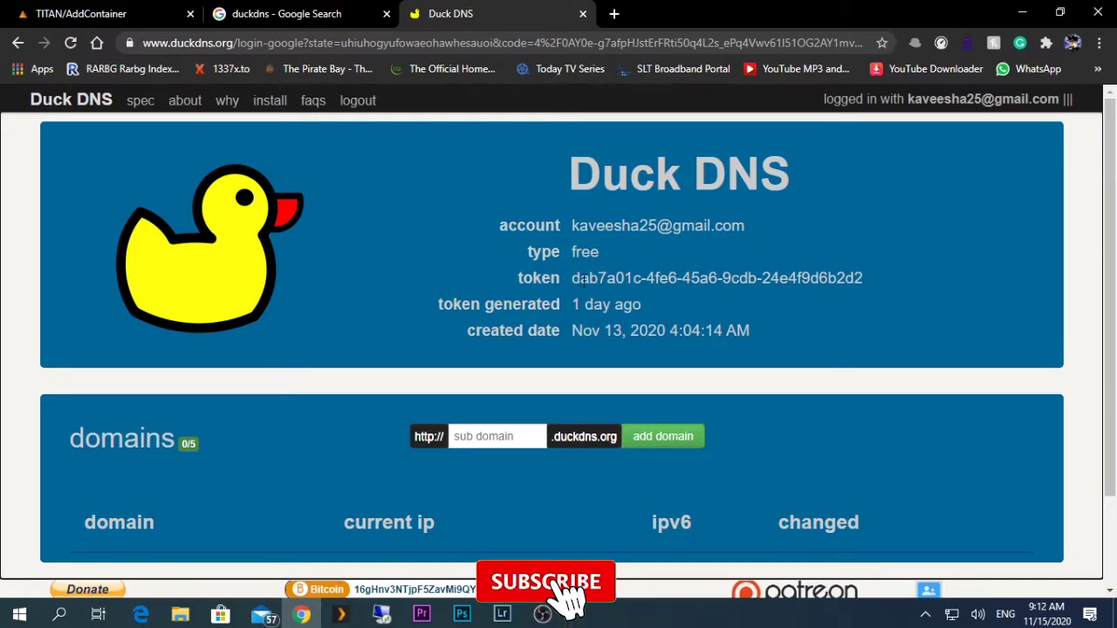
pyautogui.moveTo(573, 278); pyautogui.dragTo(865, 277)
pyautogui.click(778, 315)
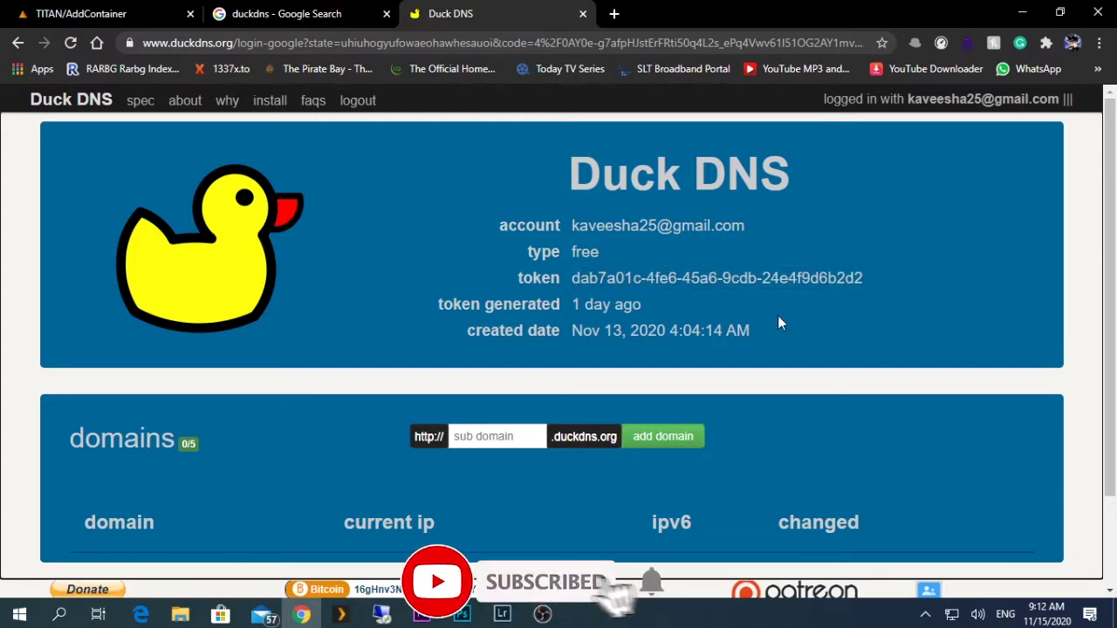
# Step: Add the subdomain myunraids to the Duck DNS account
pyautogui.click(491, 436)
pyautogui.scroll(-1, 491, 441)
pyautogui.scroll(1, 490, 445)
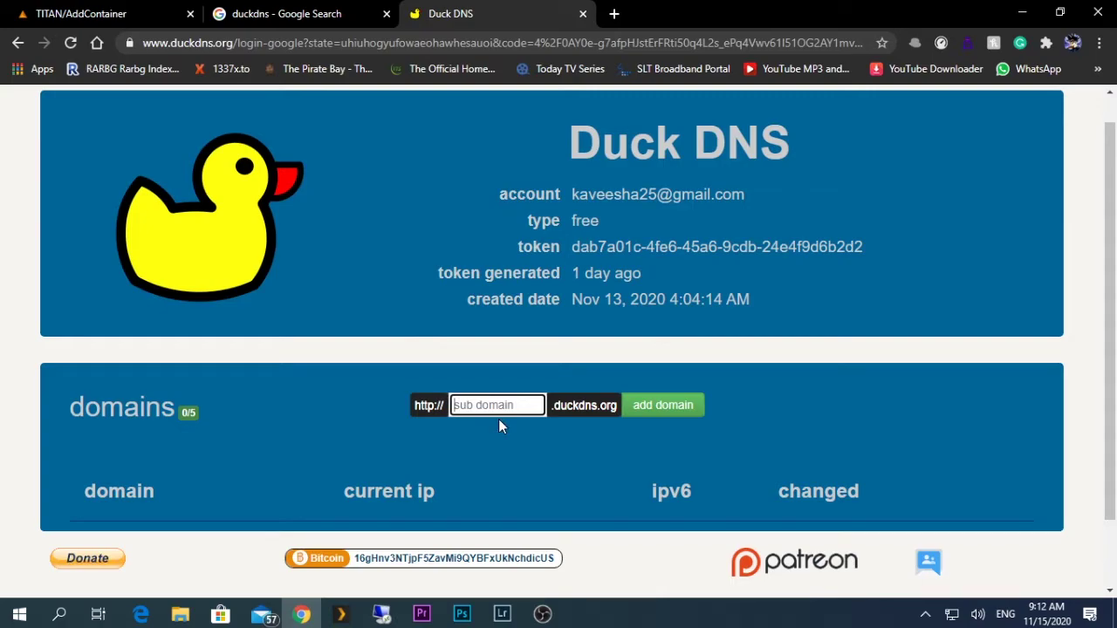
pyautogui.write('my')
pyautogui.click(502, 405)
pyautogui.press('BackSpace')
pyautogui.doubleClick(497, 406)
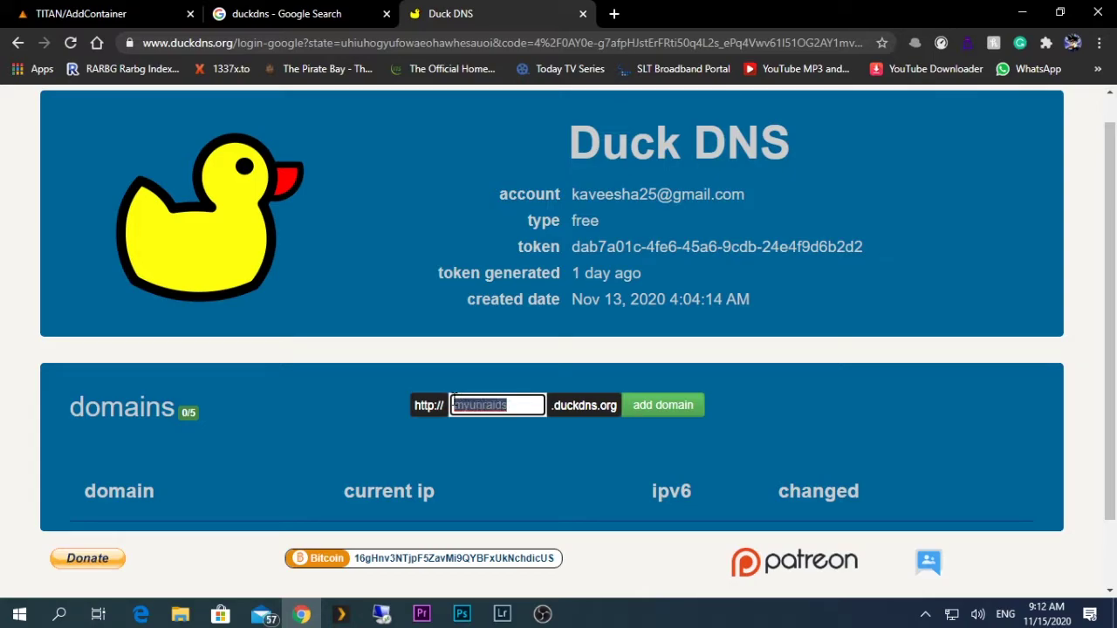
pyautogui.click(531, 406)
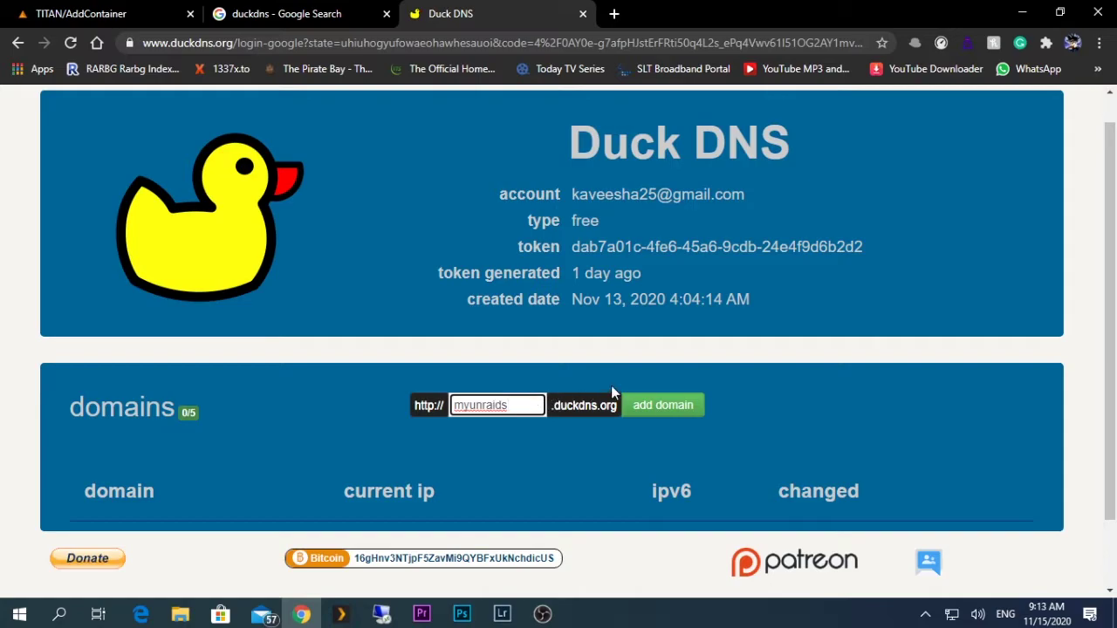
pyautogui.click(658, 407)
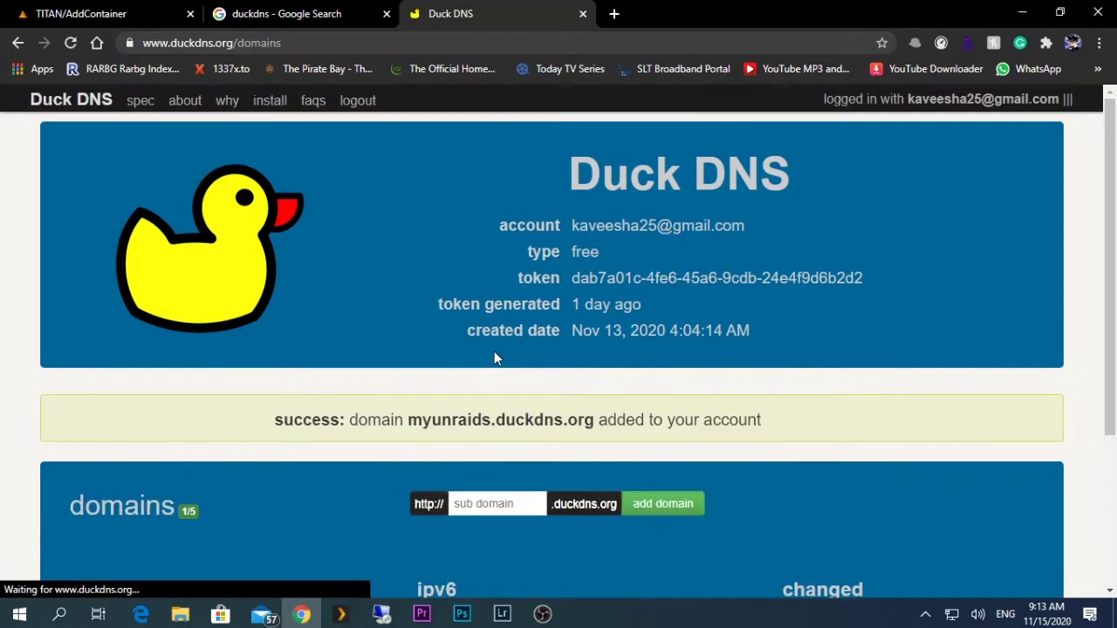
# Step: Copy the account token from Duck DNS and paste it as the TOKEN variable of the Unraid duckdns container
pyautogui.scroll(-2, 508, 377)
pyautogui.scroll(1, 511, 385)
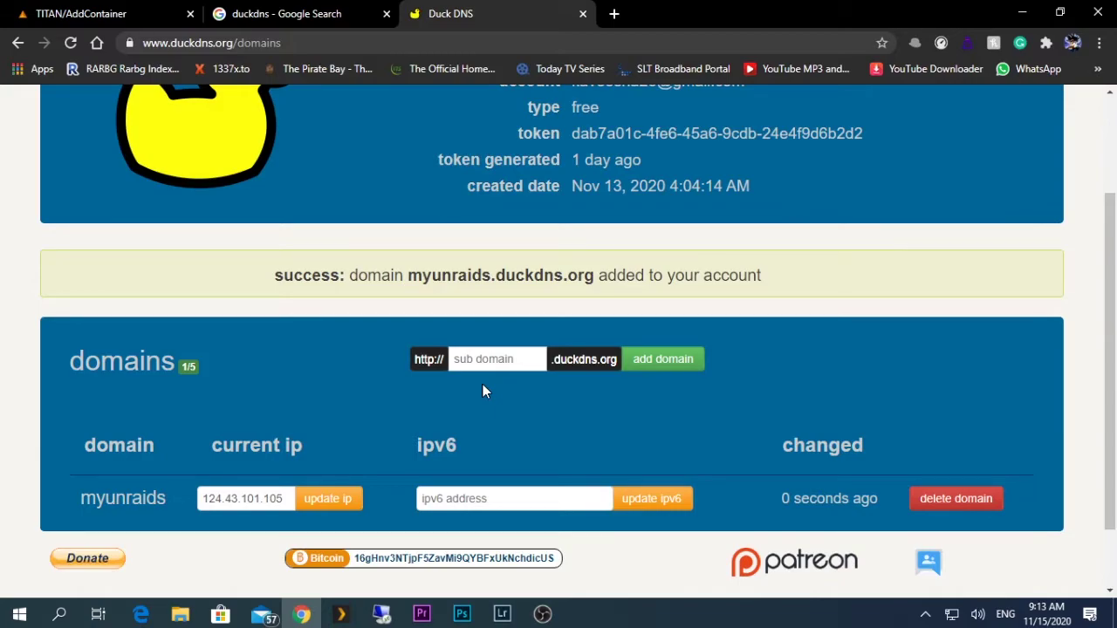
pyautogui.scroll(-2, 493, 397)
pyautogui.scroll(2, 217, 428)
pyautogui.scroll(2, 455, 391)
pyautogui.moveTo(870, 280); pyautogui.dragTo(569, 279)
pyautogui.rightClick(585, 278)
pyautogui.click(625, 292)
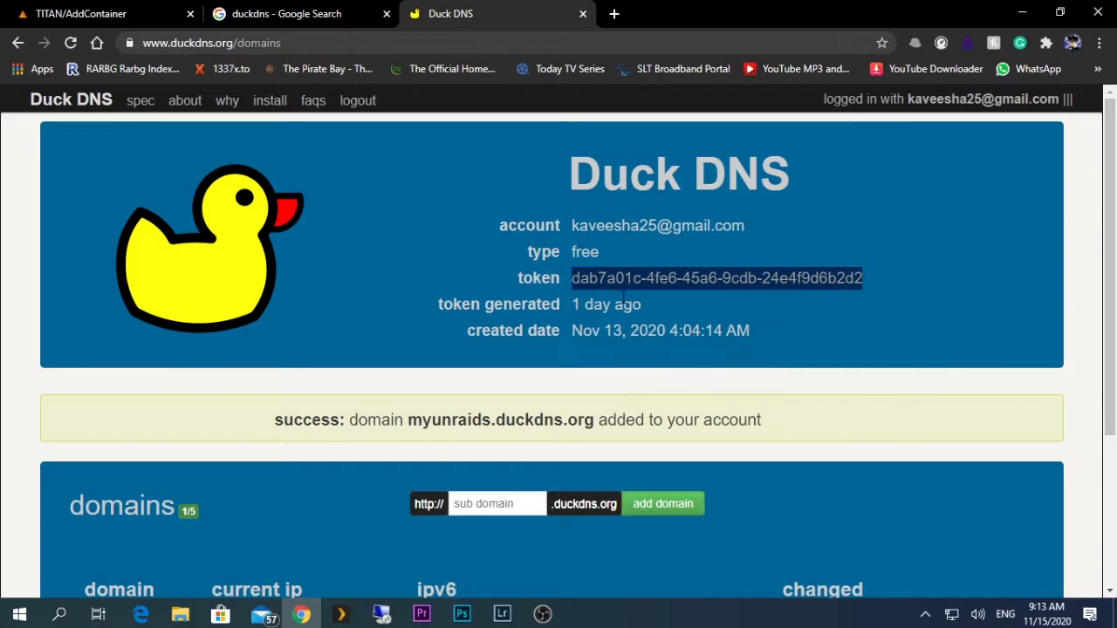
pyautogui.click(131, 12)
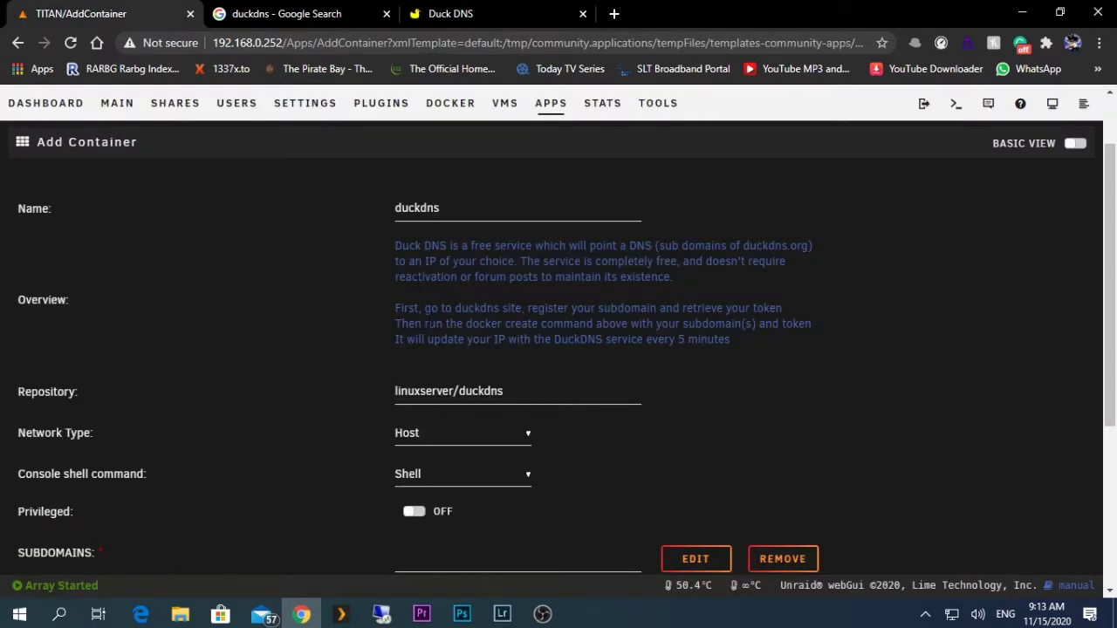
pyautogui.scroll(-3, 416, 358)
pyautogui.rightClick(417, 370)
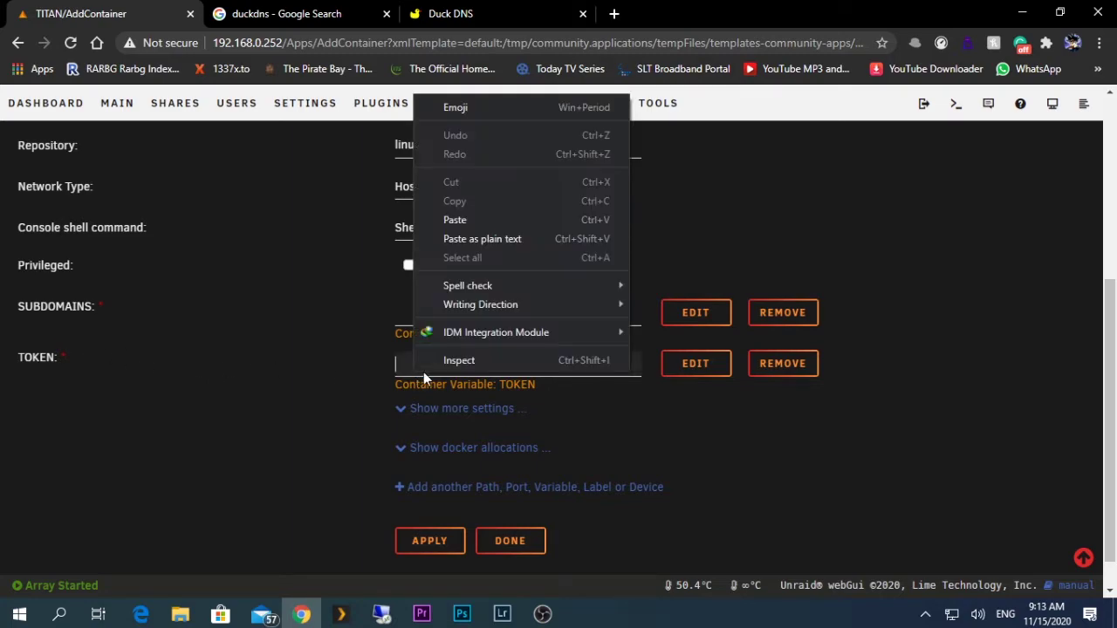
pyautogui.click(464, 229)
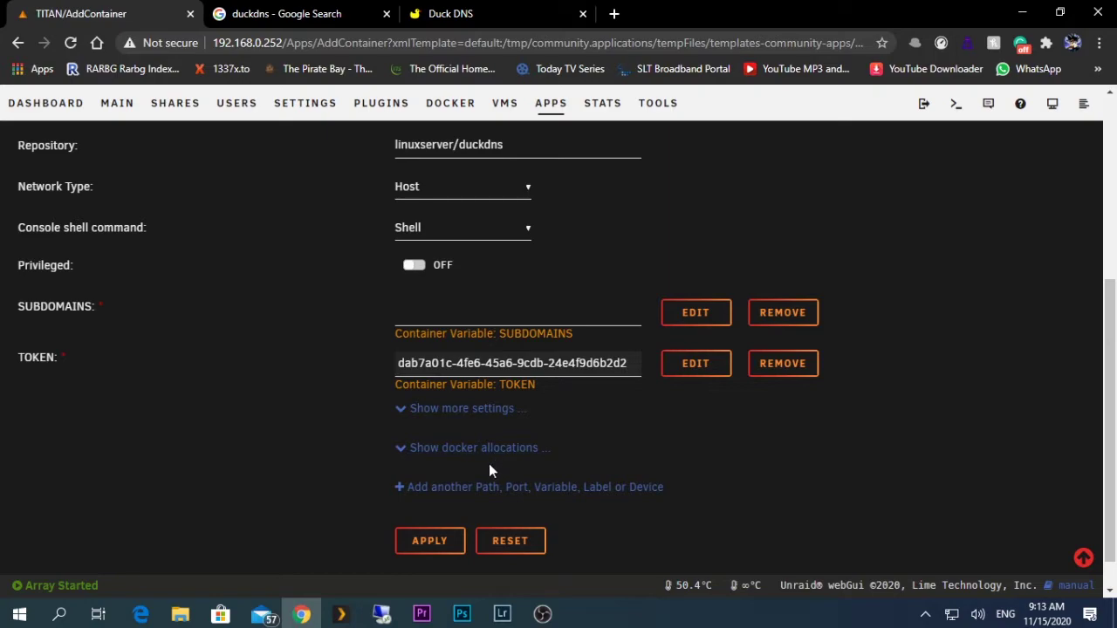
# Step: Copy the domain name myunraids from Duck DNS and set the container's SUBDOMAINS variable to myunraids.duckdns.org
pyautogui.click(450, 13)
pyautogui.scroll(-2, 285, 358)
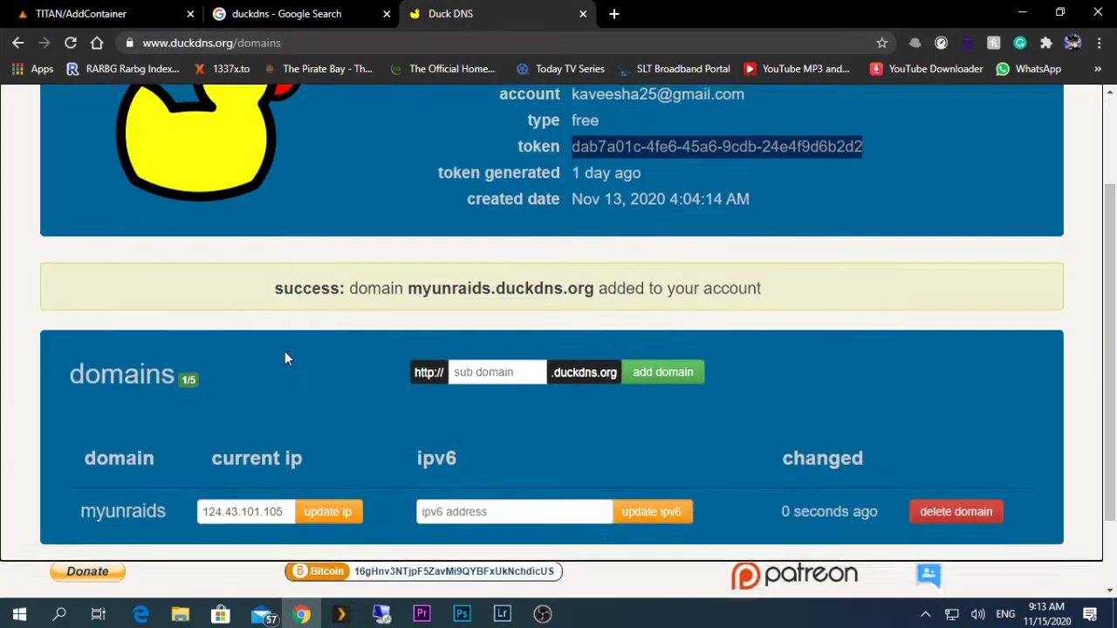
pyautogui.scroll(-1, 285, 358)
pyautogui.moveTo(168, 479); pyautogui.dragTo(85, 488)
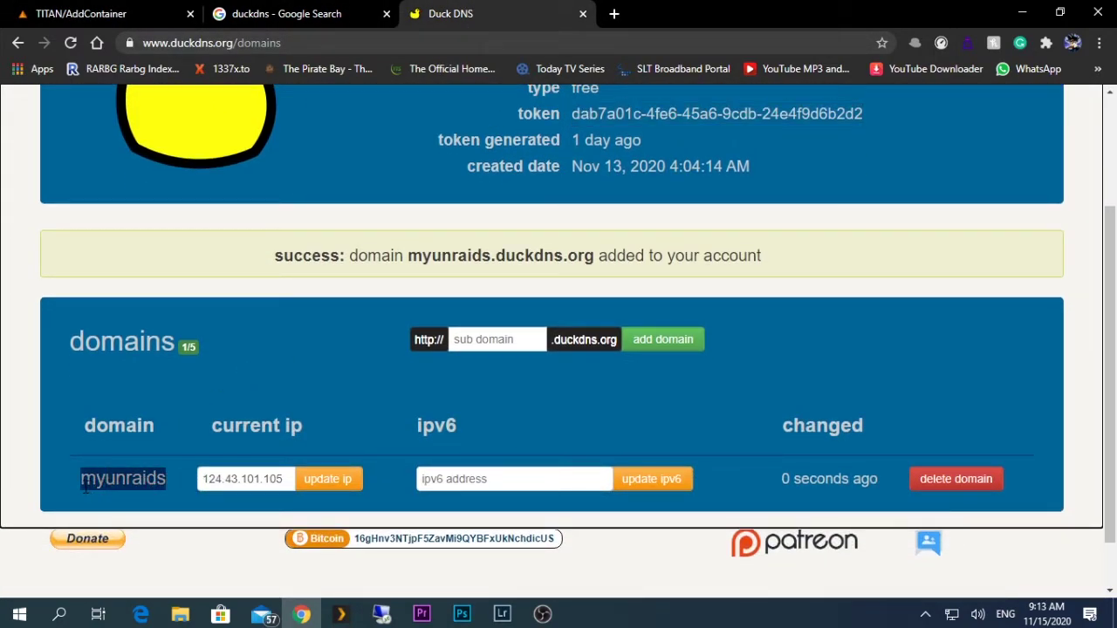
pyautogui.rightClick(85, 487)
pyautogui.click(160, 379)
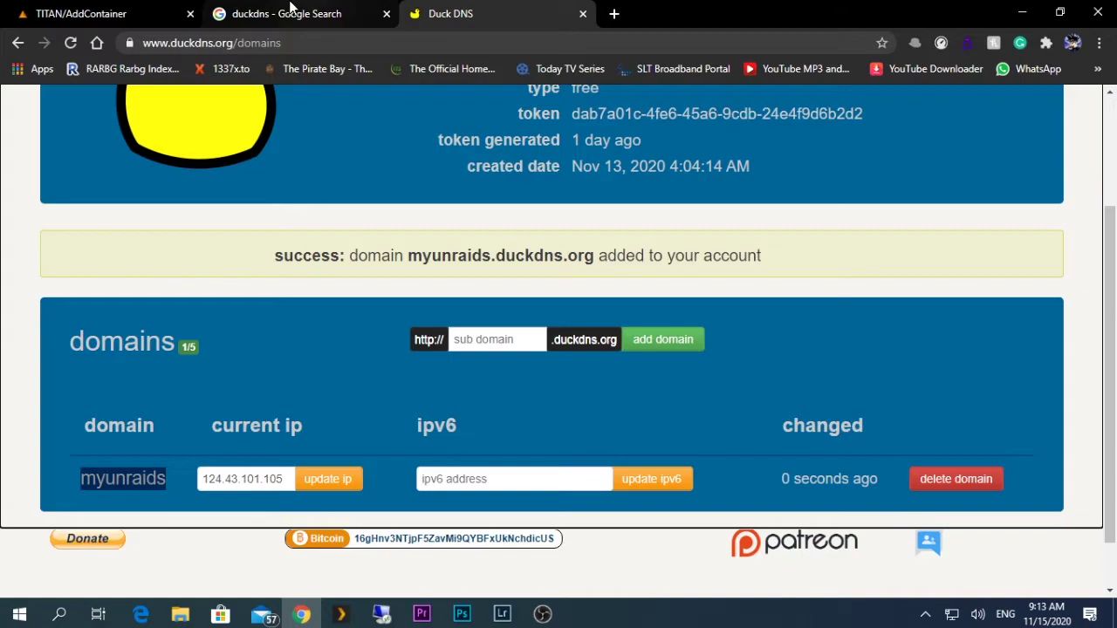
pyautogui.click(166, 14)
pyautogui.rightClick(480, 316)
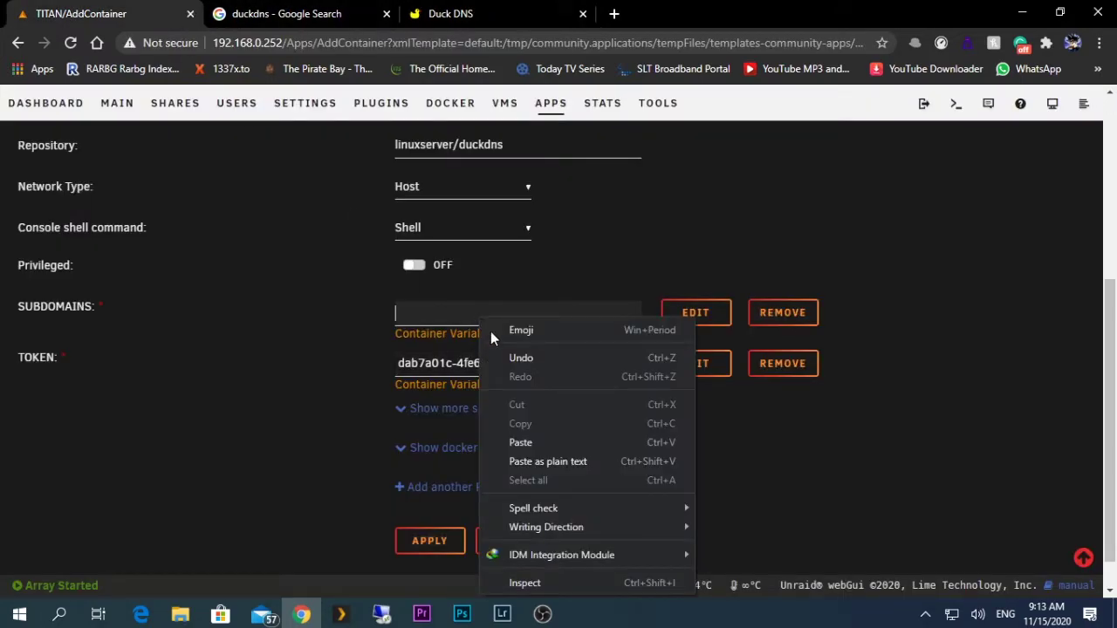
pyautogui.click(533, 436)
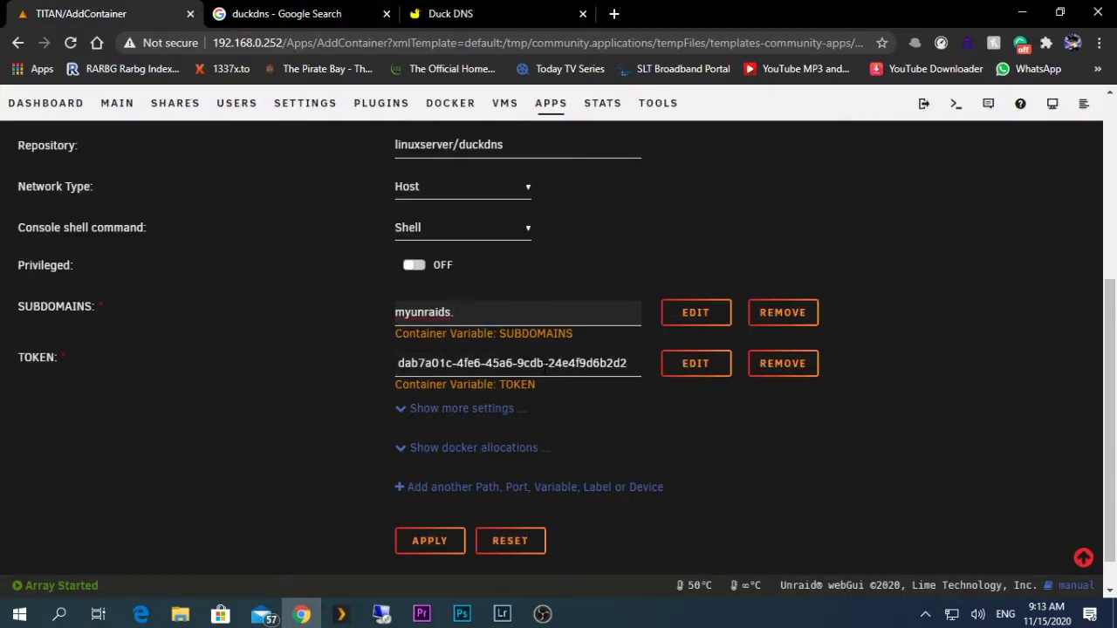
pyautogui.write('.duckdns.org')
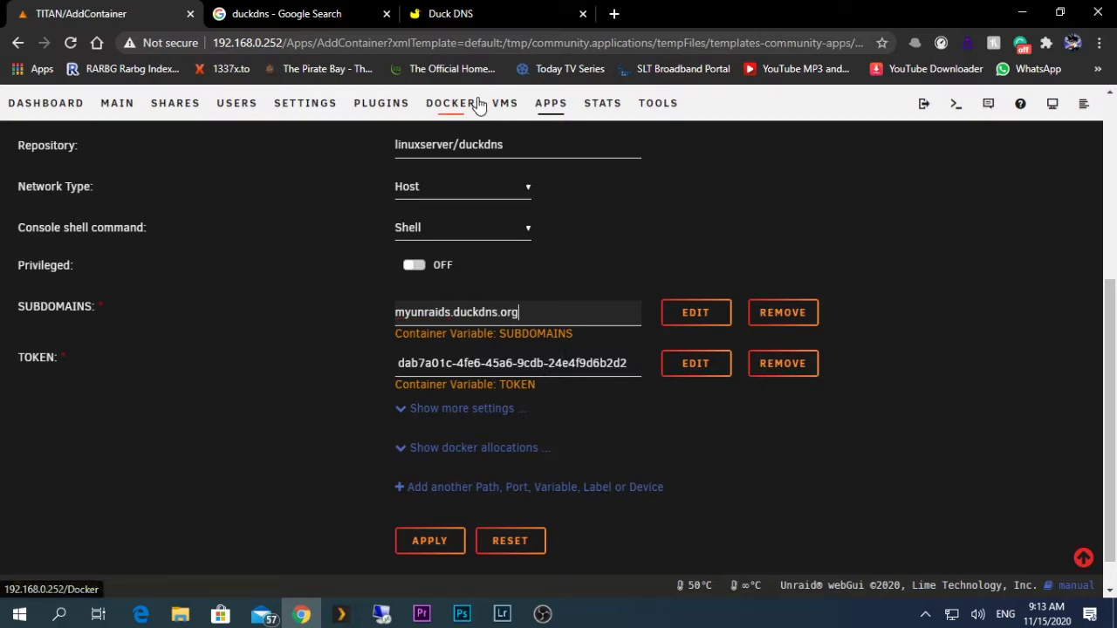
# Step: Check the domain on Duck DNS, then apply the template to create the duckdns container and close the installation report
pyautogui.click(481, 7)
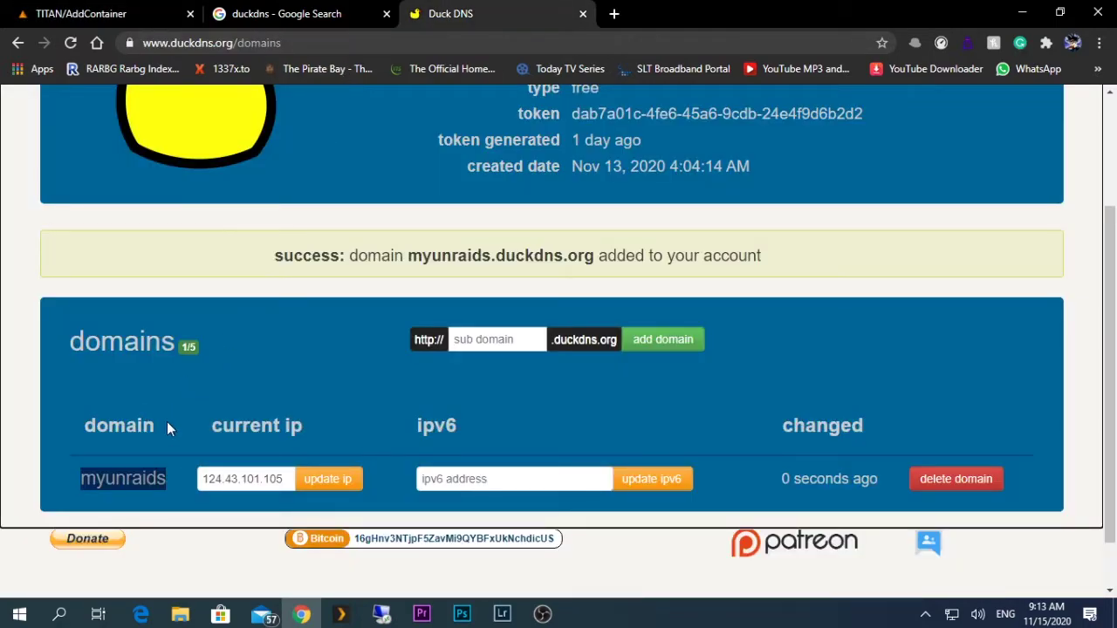
pyautogui.click(129, 11)
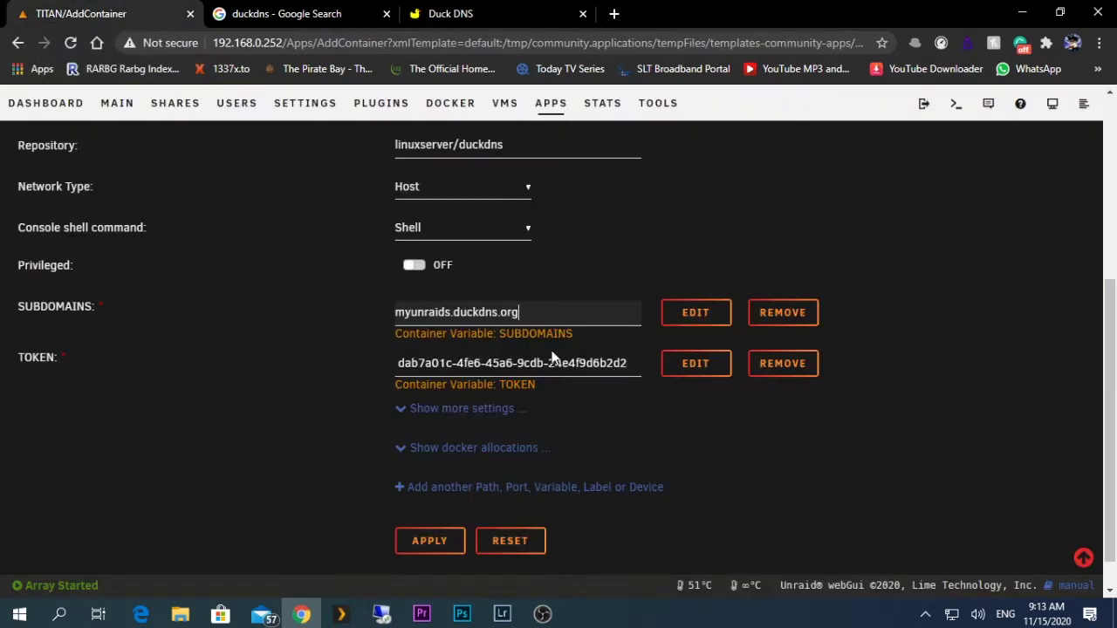
pyautogui.click(427, 543)
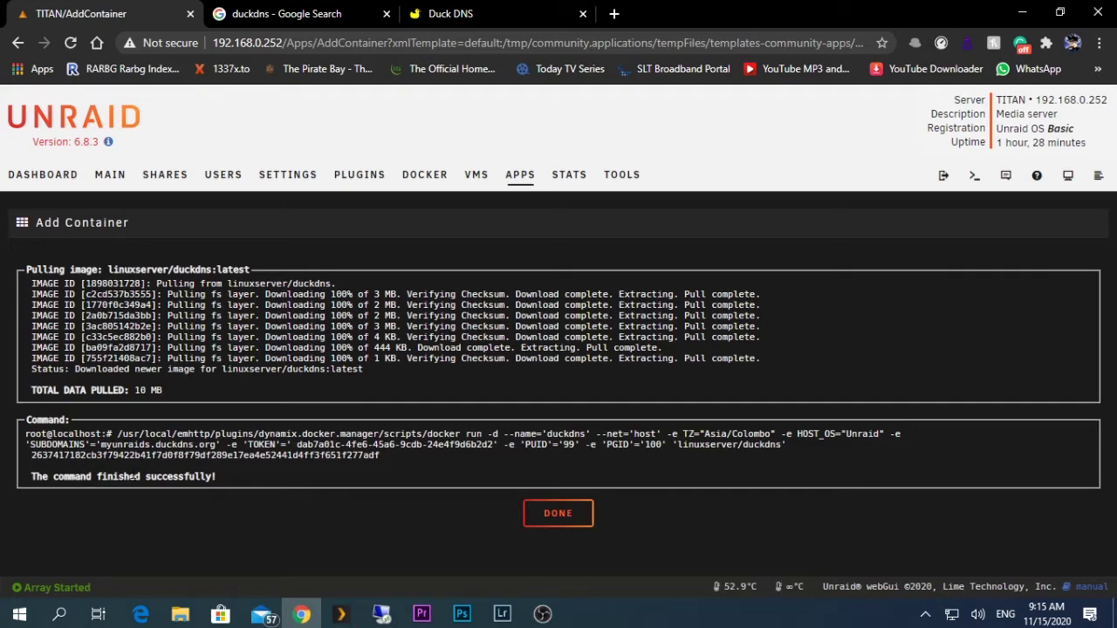
pyautogui.click(571, 528)
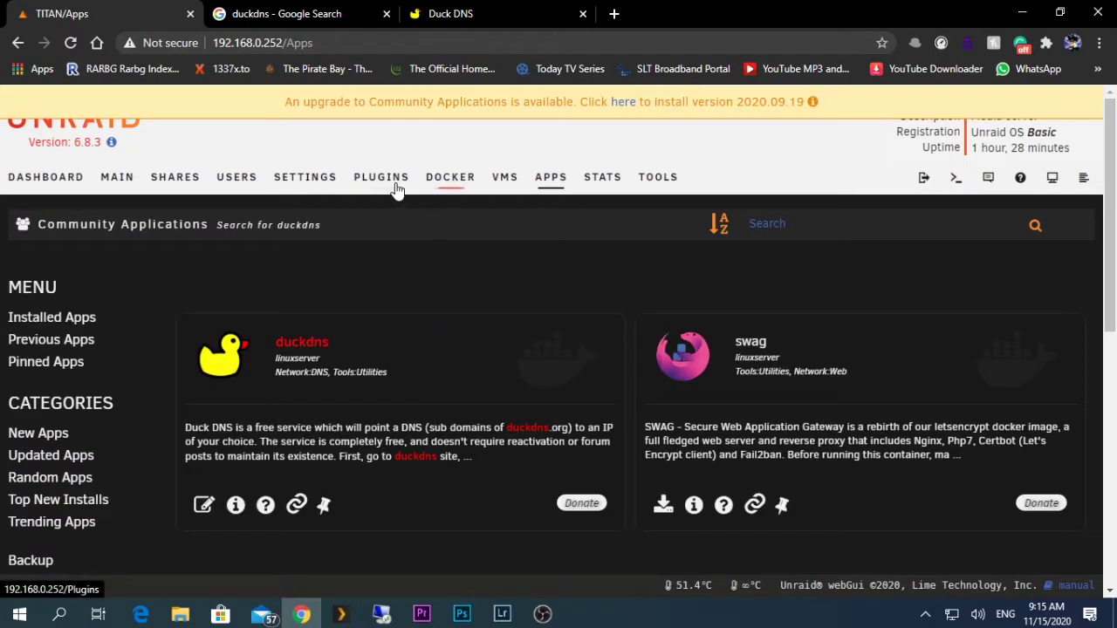
# Step: Show the Docker containers list and open the available actions for the duckdns container
pyautogui.click(445, 187)
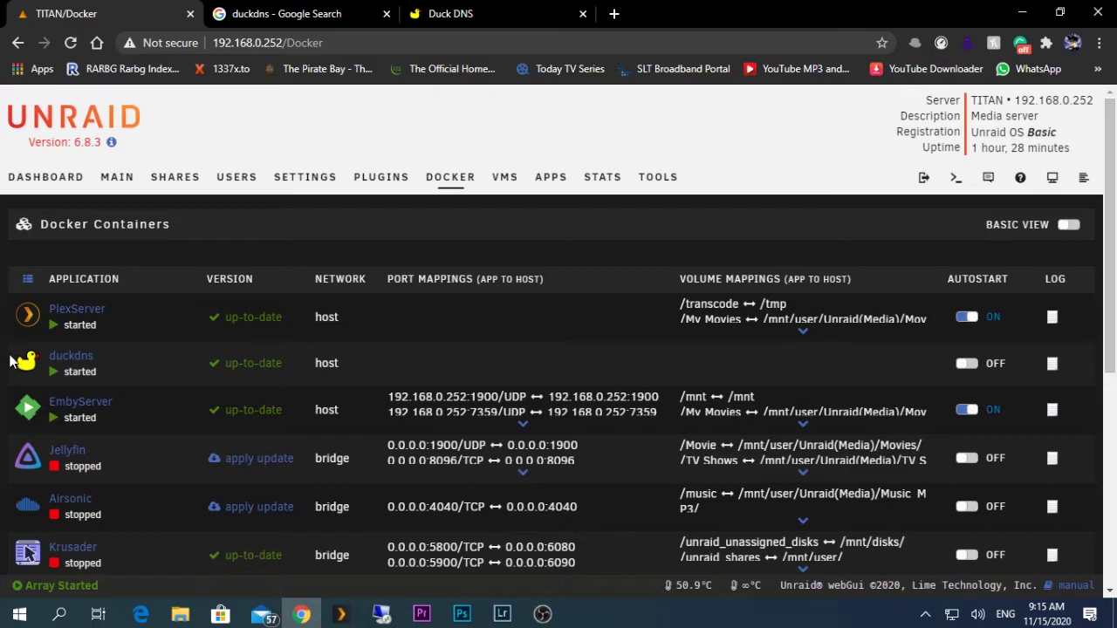
pyautogui.click(23, 365)
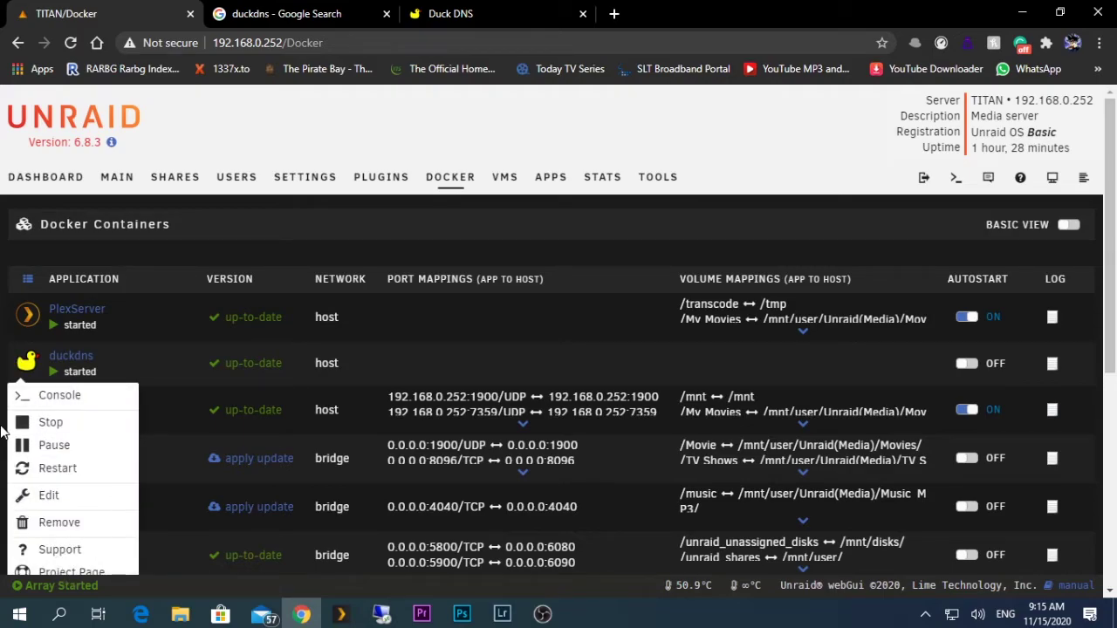
pyautogui.scroll(-2, 9, 428)
pyautogui.scroll(1, 105, 384)
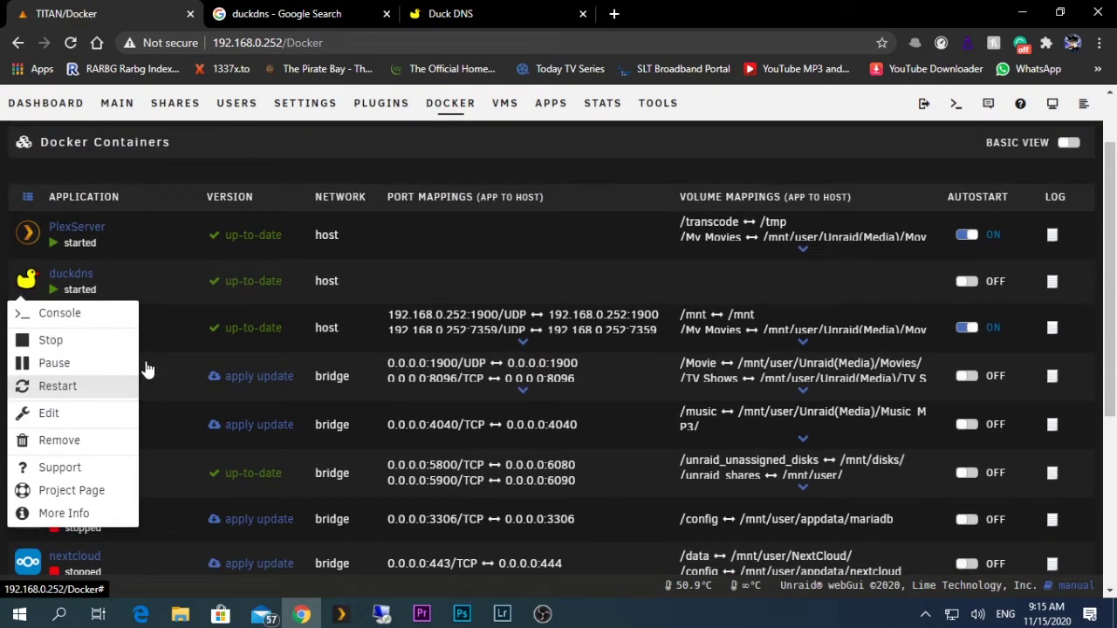
# Step: Dismiss the duckdns container's actions and open myunraids.duckdns.org in a new browser tab to test the domain
pyautogui.click(481, 285)
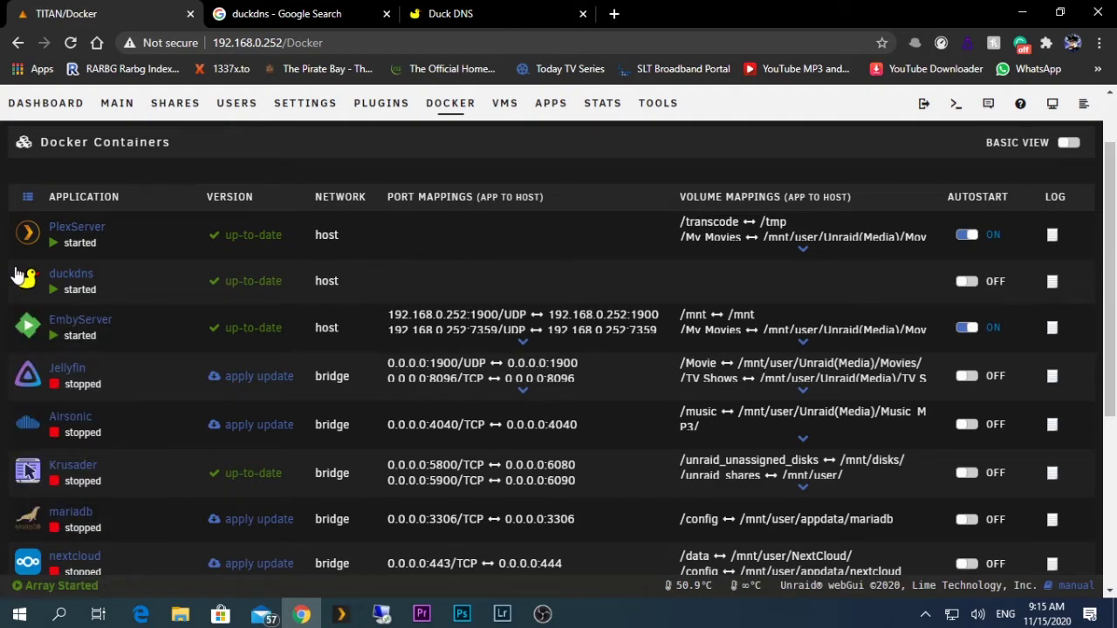
pyautogui.click(614, 14)
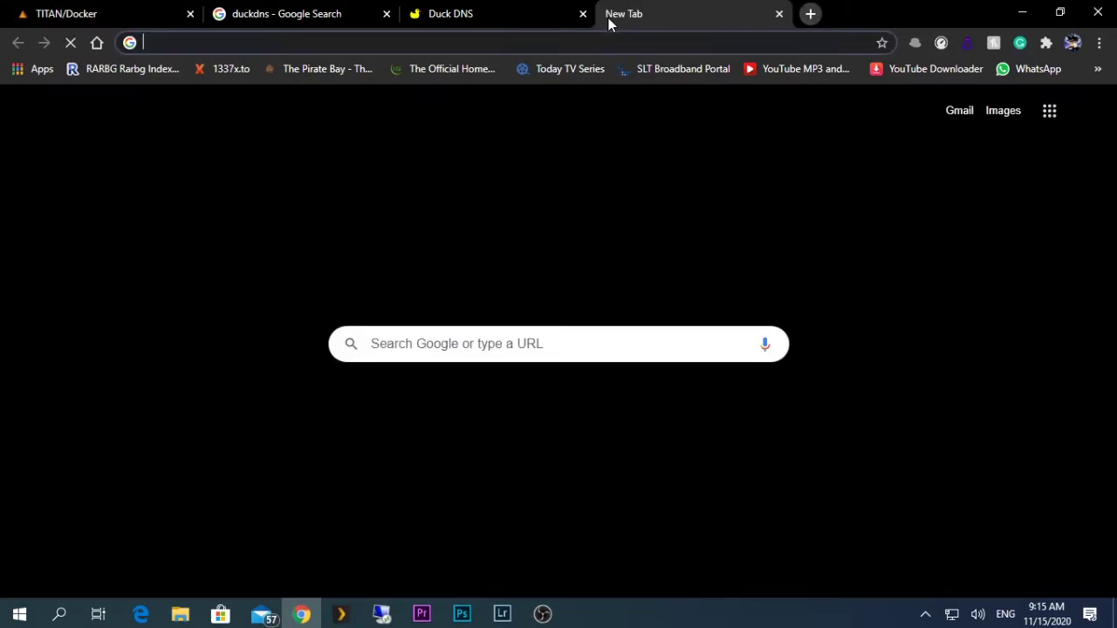
pyautogui.write('my')
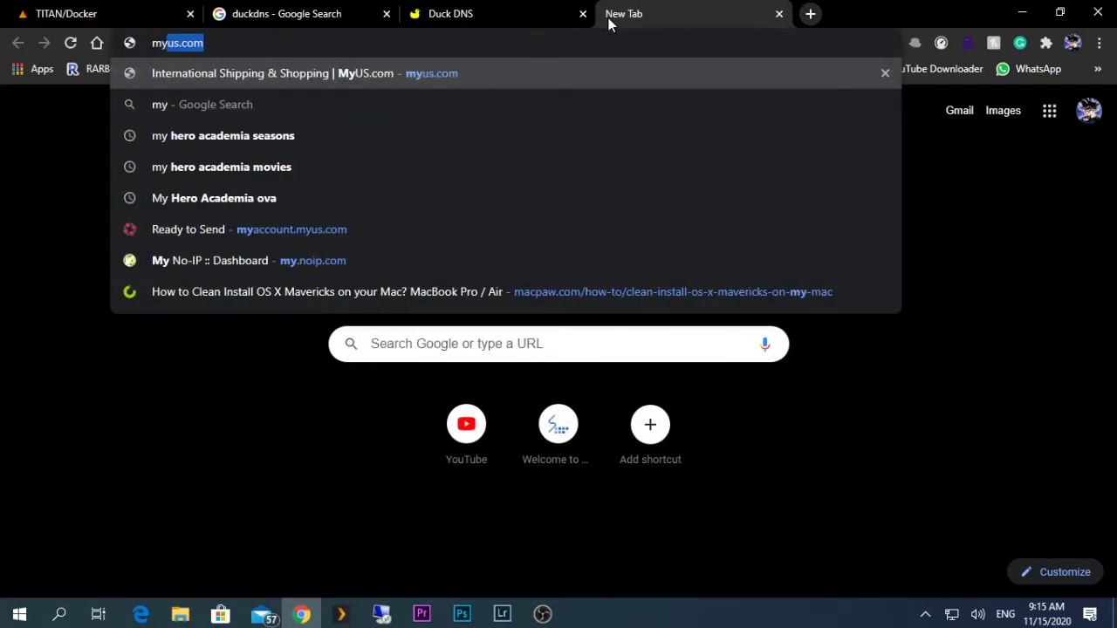
pyautogui.press('BackSpace')
pyautogui.press('BackSpace')
pyautogui.press('BackSpace')
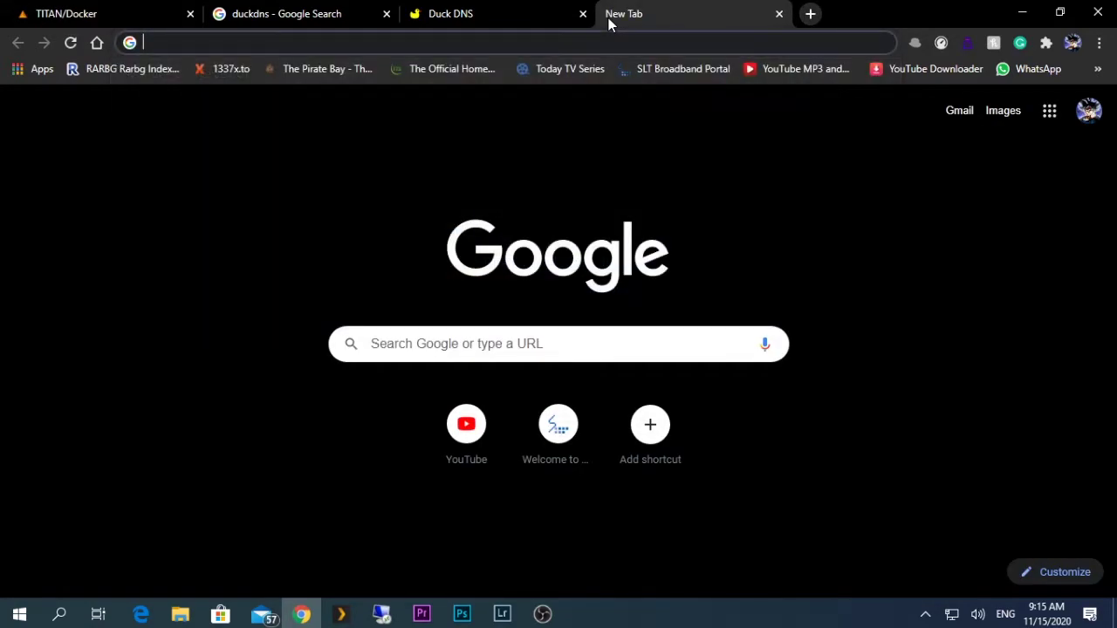
pyautogui.write('myunraids')
pyautogui.press('Return')
pyautogui.write('.')
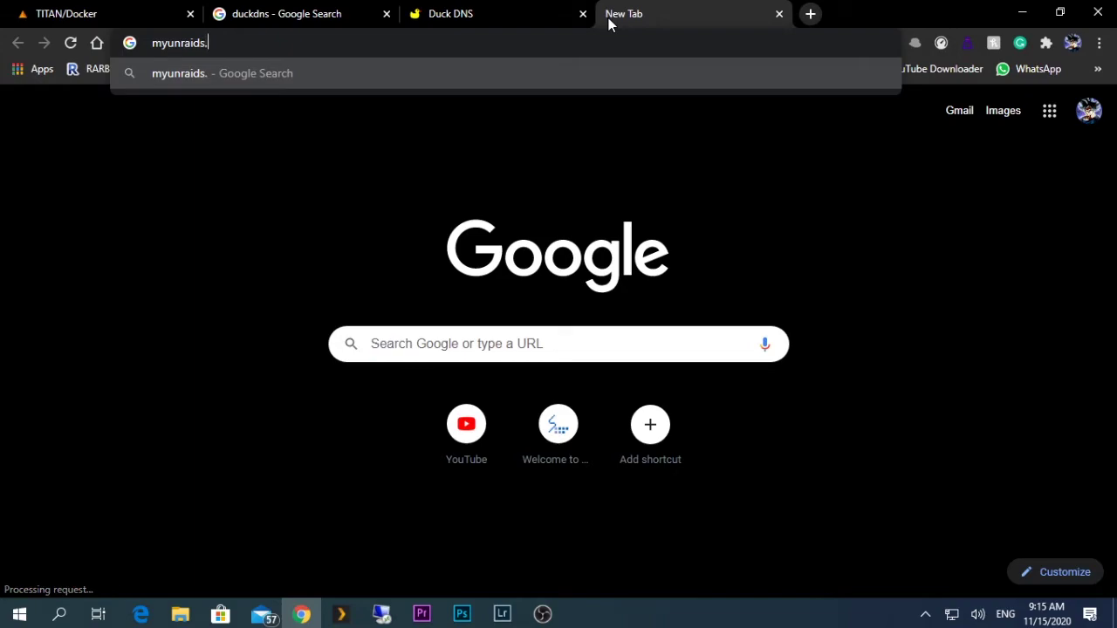
pyautogui.write('duck')
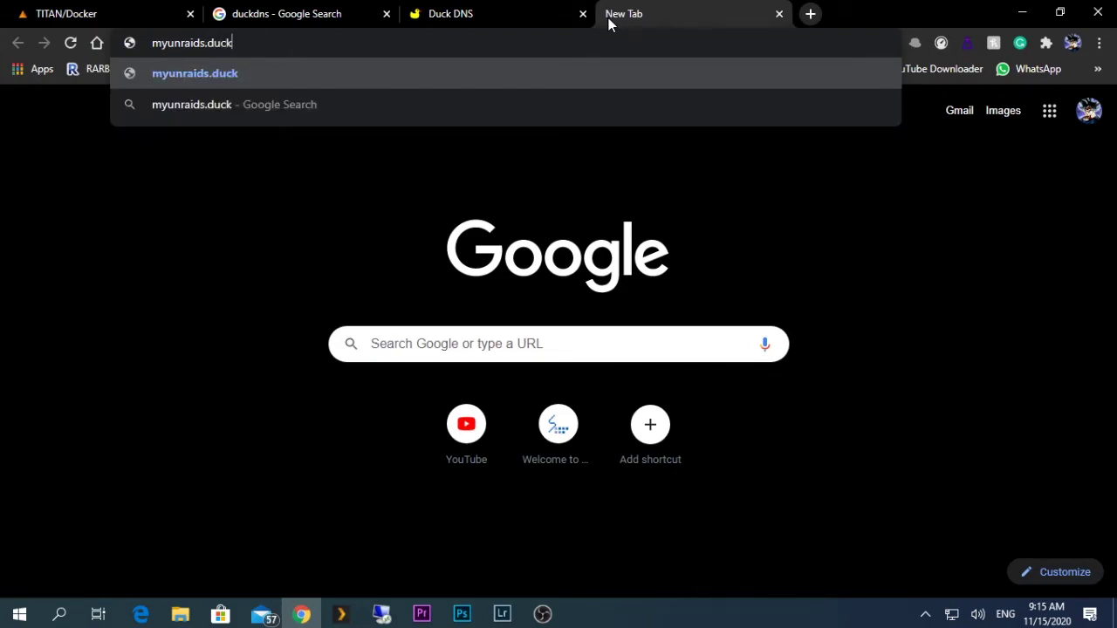
pyautogui.write('dns.org')
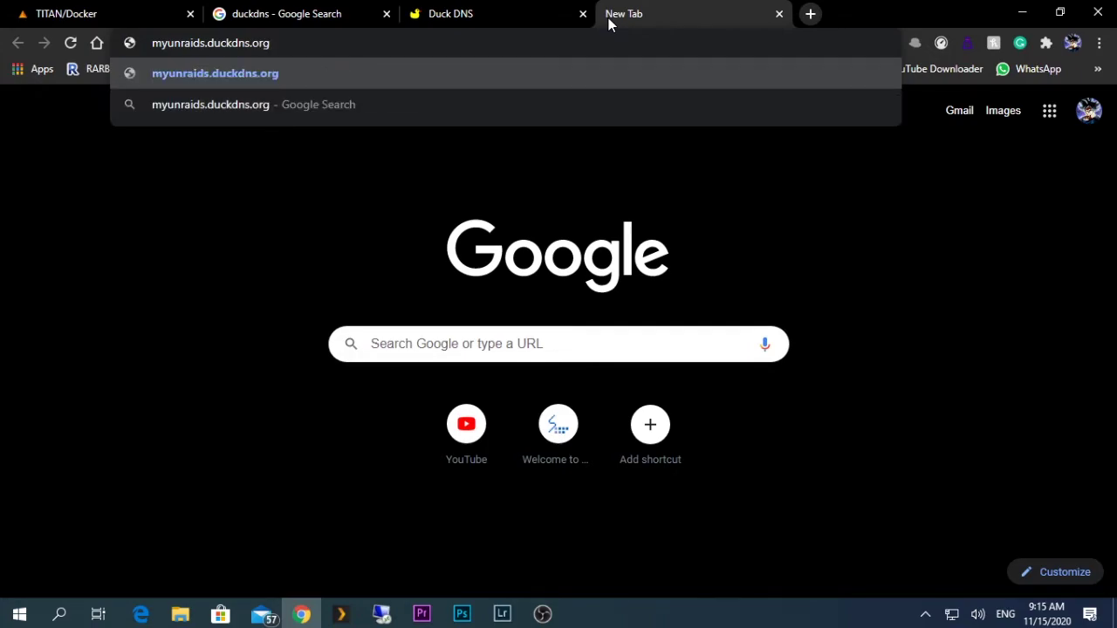
pyautogui.press('Return')
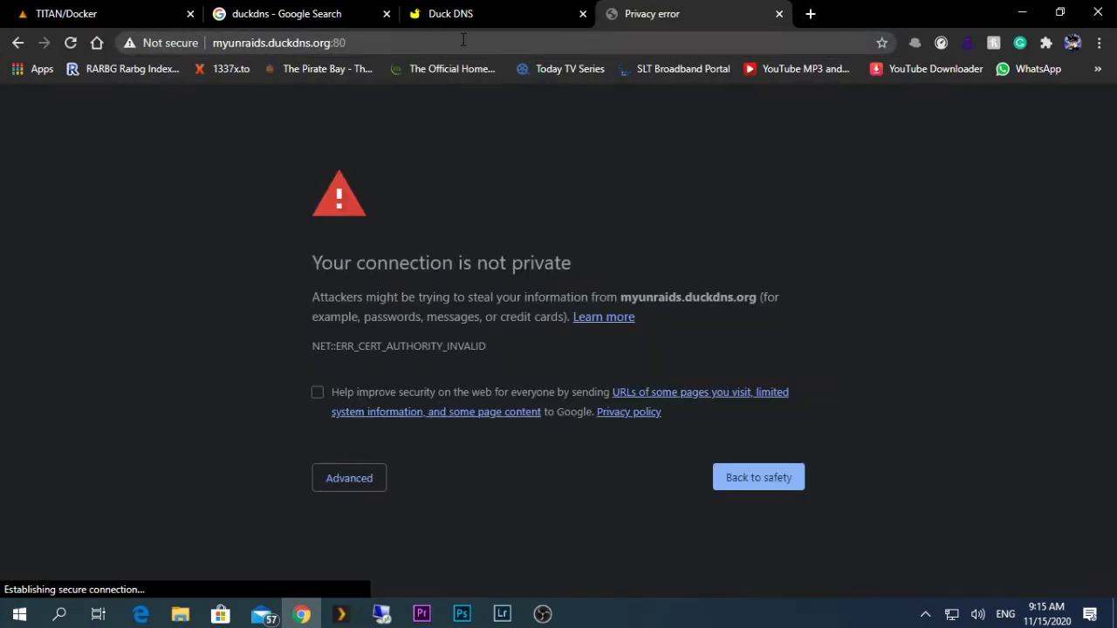
# Step: Proceed past the browser's privacy warning to the login page served at myunraids.duckdns.org
pyautogui.click(361, 479)
pyautogui.scroll(-1, 396, 352)
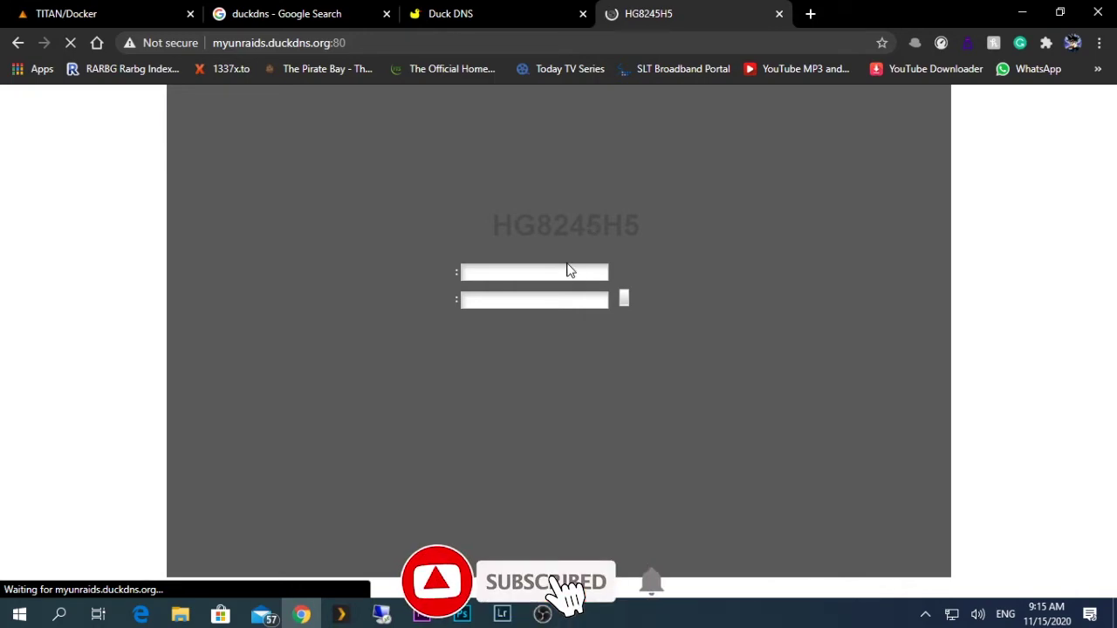
pyautogui.click(567, 271)
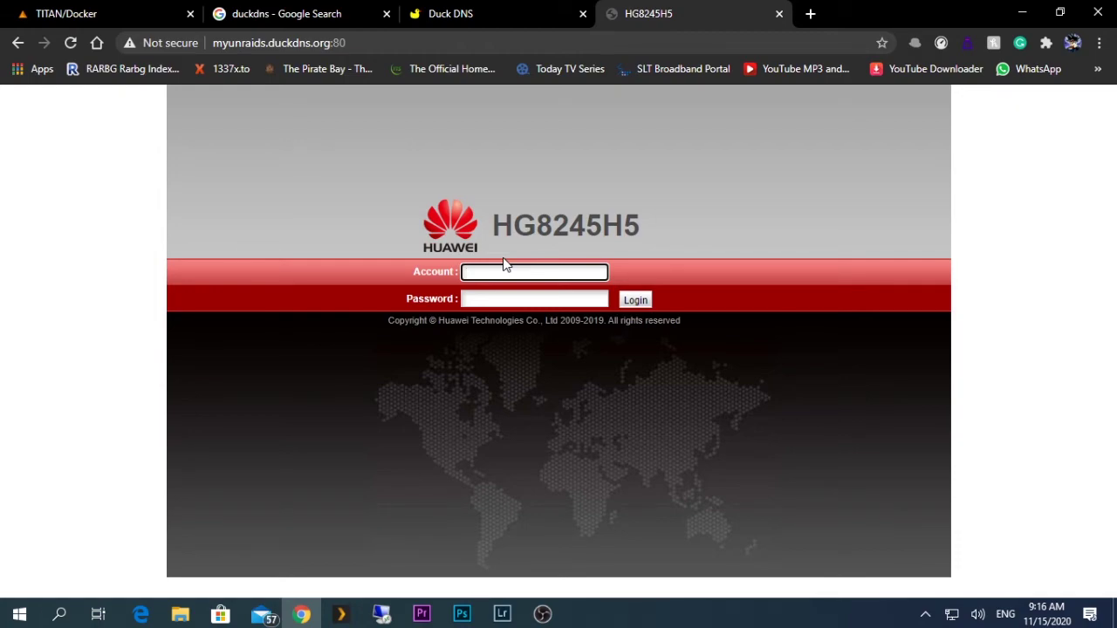
# Step: Review the myunraids domain entry on Duck DNS and return to the Unraid Docker containers list
pyautogui.click(512, 10)
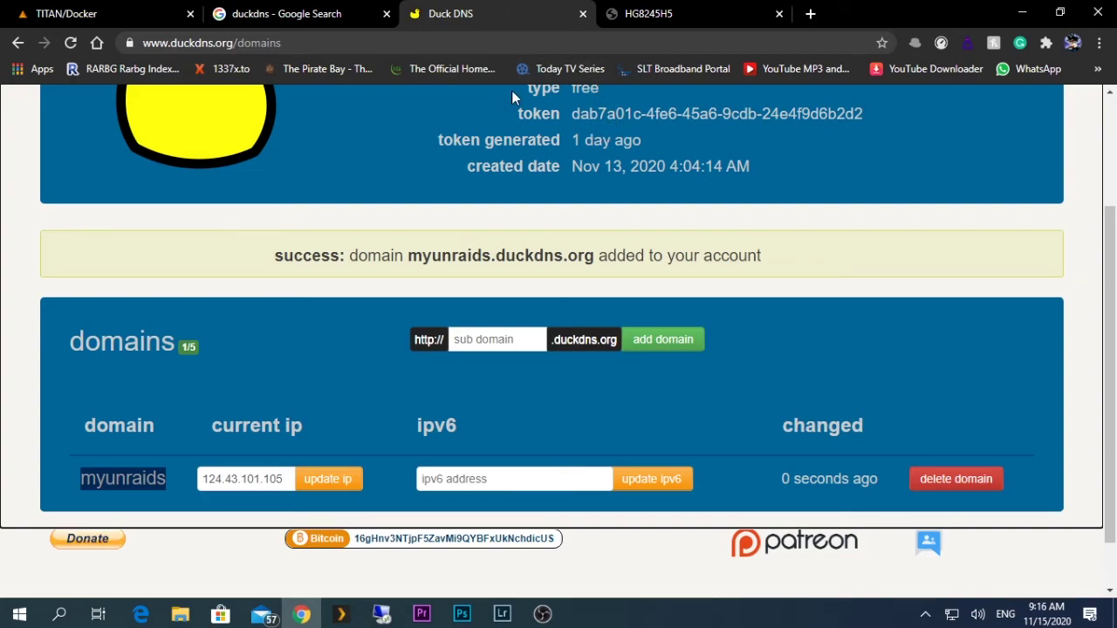
pyautogui.click(102, 11)
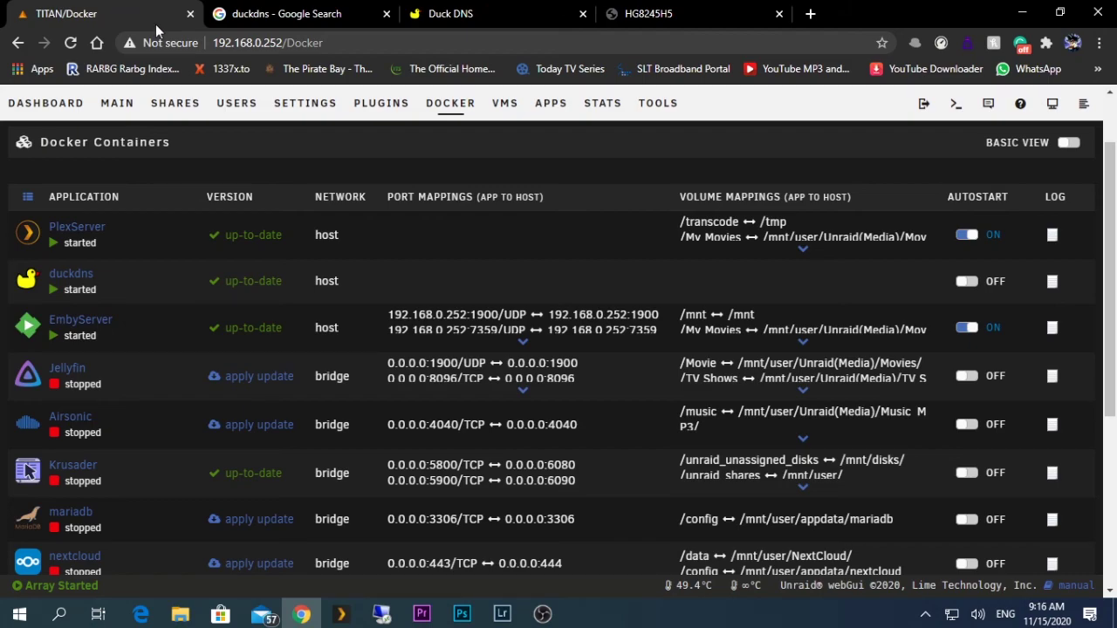